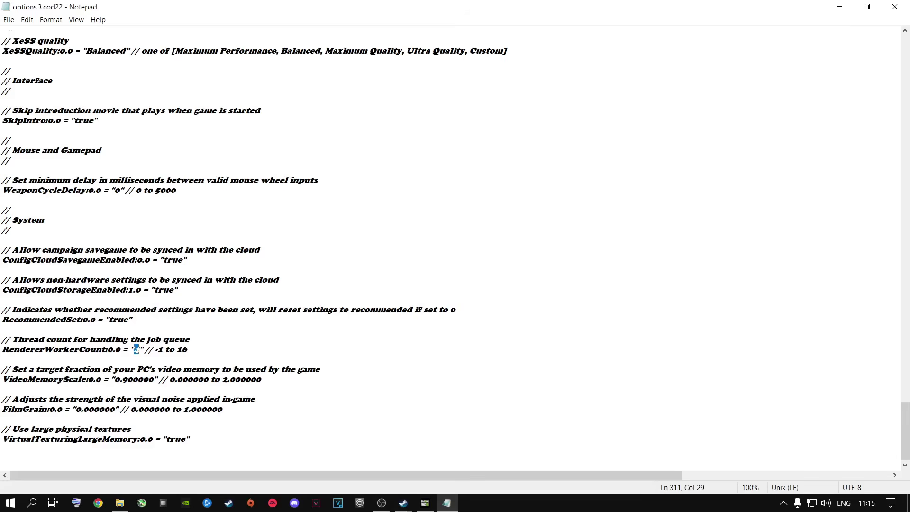
Save the options.3.cod22 file, then close it and the players folder window
{"action": "left_click", "coordinate": [9, 19]}
{"action": "left_click", "coordinate": [25, 65]}
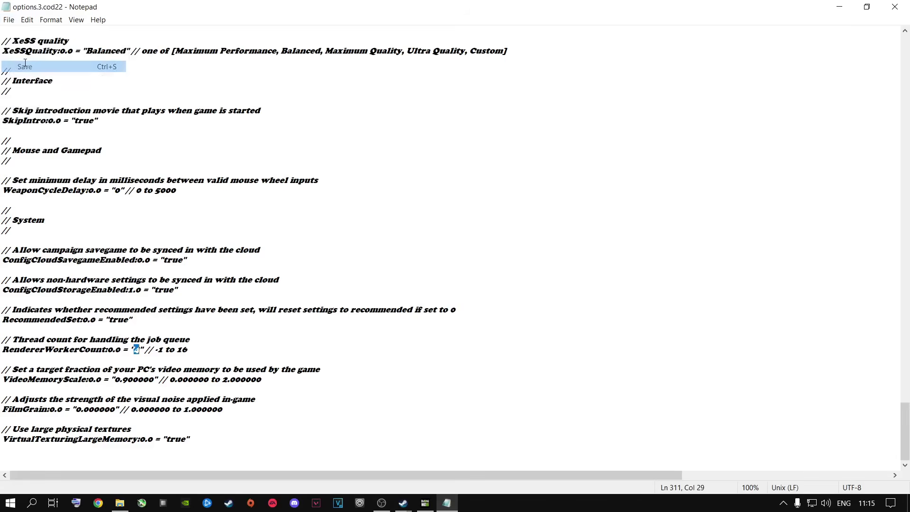
{"action": "left_click", "coordinate": [894, 6]}
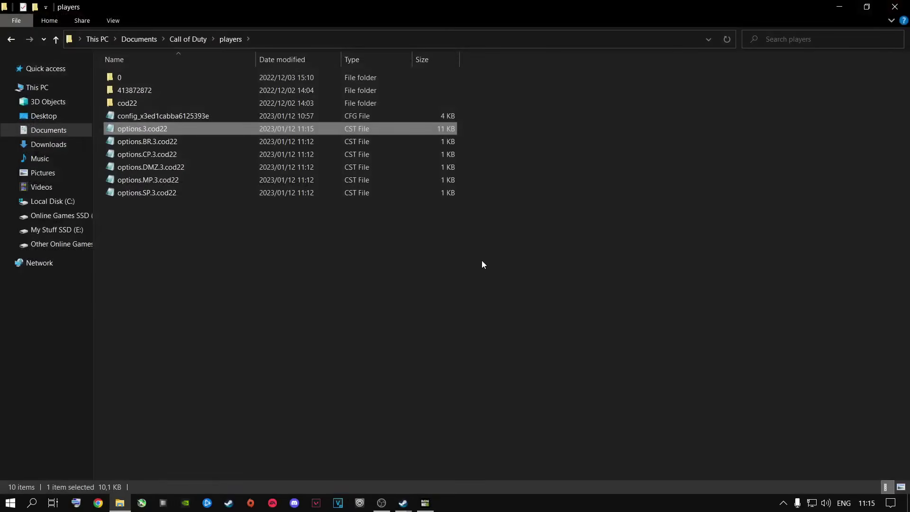
{"action": "left_click", "coordinate": [894, 6]}
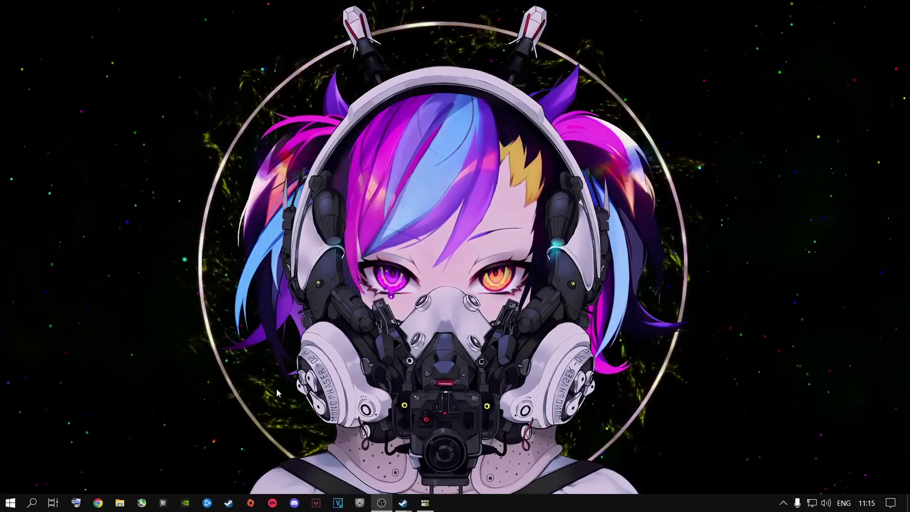
Check for Windows updates under Update & Security, then minimize the settings window
{"action": "left_click", "coordinate": [9, 506]}
{"action": "left_click", "coordinate": [13, 453]}
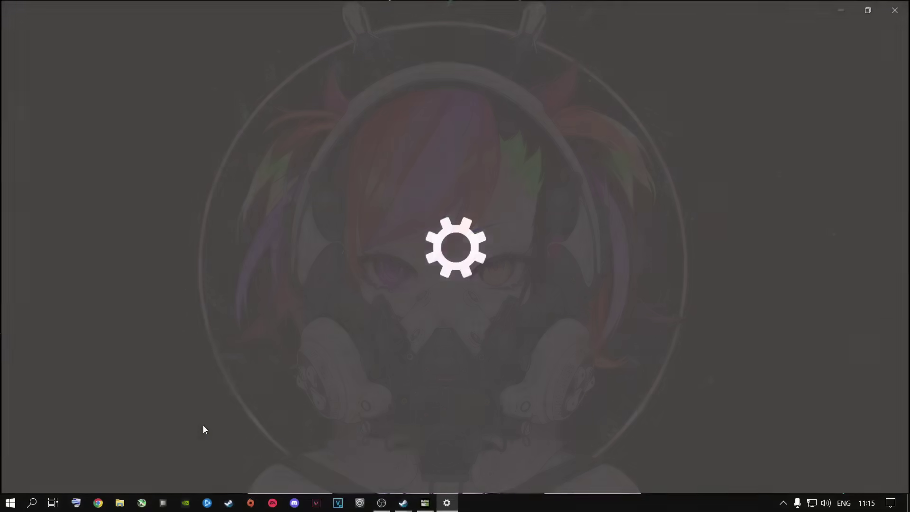
{"action": "left_click", "coordinate": [439, 273]}
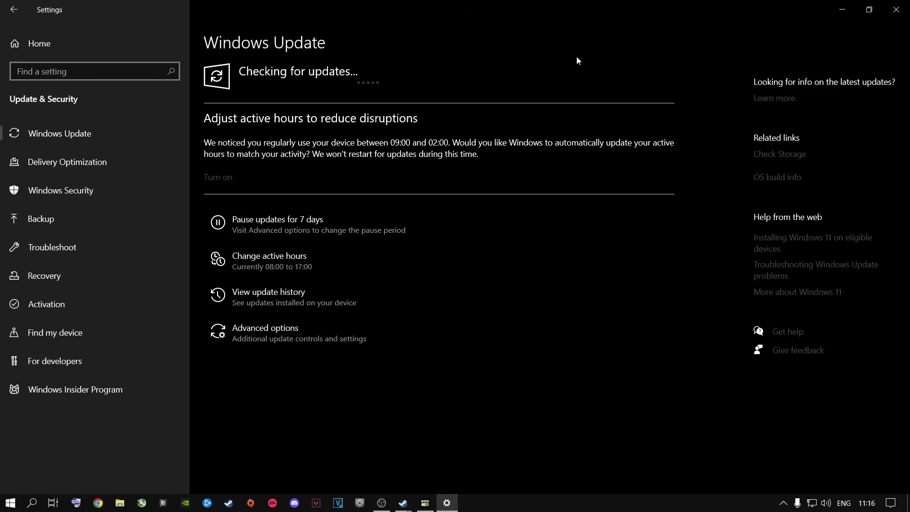
{"action": "left_click", "coordinate": [833, 9]}
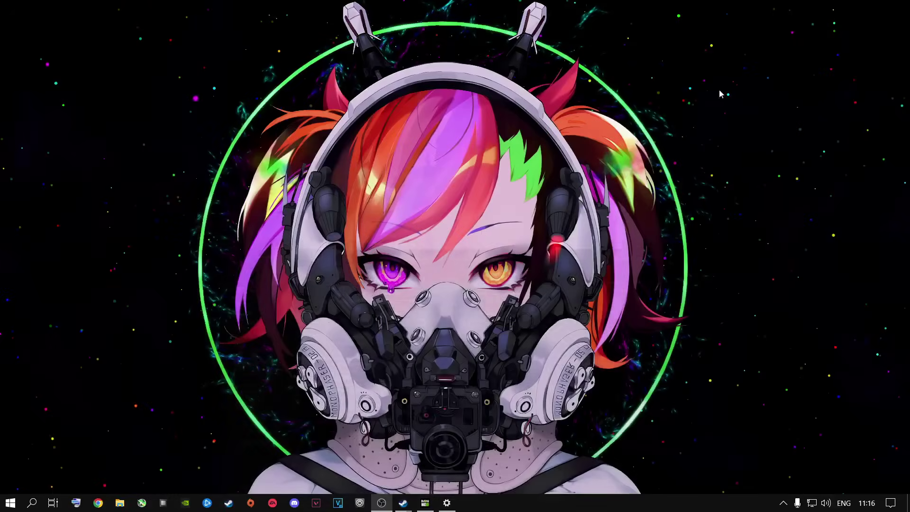
Open NVIDIA Control Panel and go to the global settings of Manage 3D Settings
{"action": "right_click", "coordinate": [410, 283]}
{"action": "left_click", "coordinate": [439, 365]}
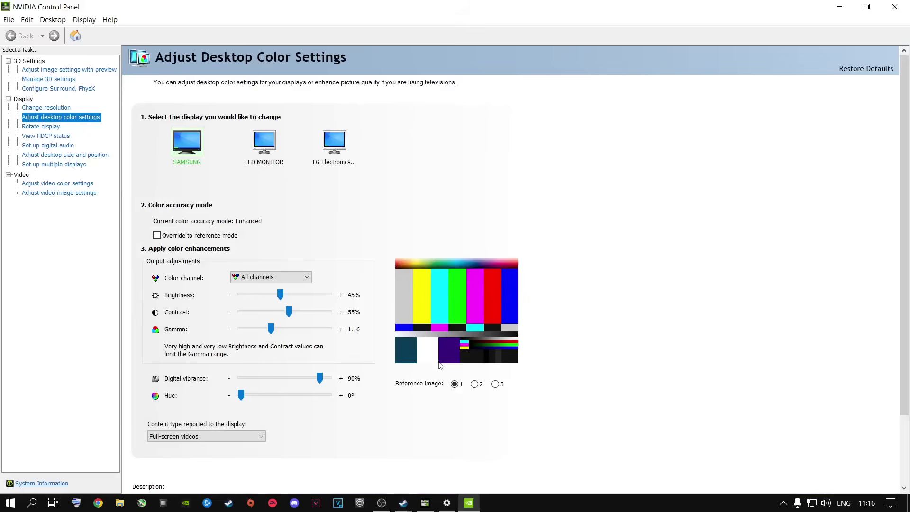
{"action": "left_click", "coordinate": [55, 71]}
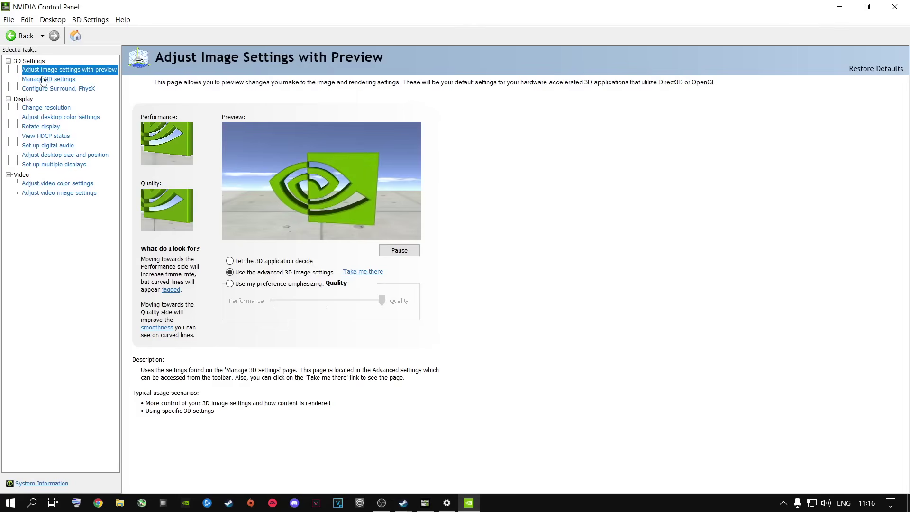
{"action": "left_click", "coordinate": [353, 273]}
{"action": "left_click", "coordinate": [216, 138]}
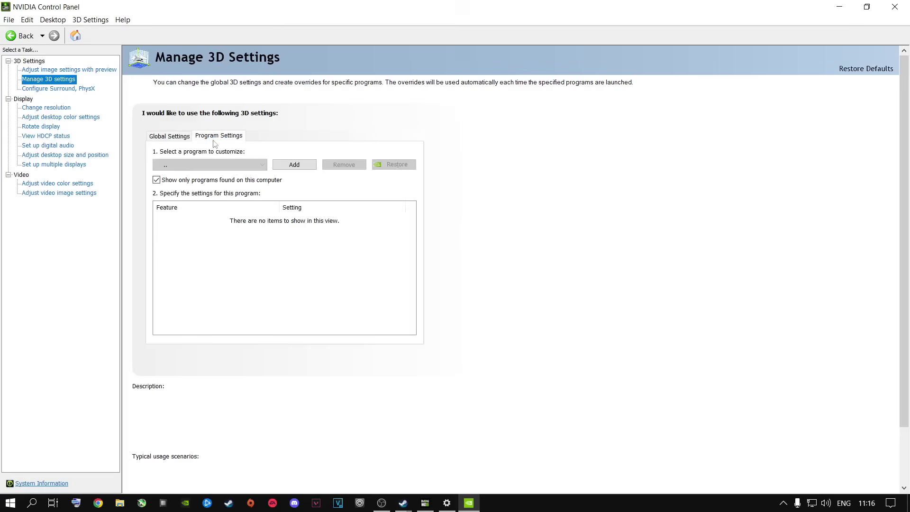
{"action": "left_click", "coordinate": [176, 138]}
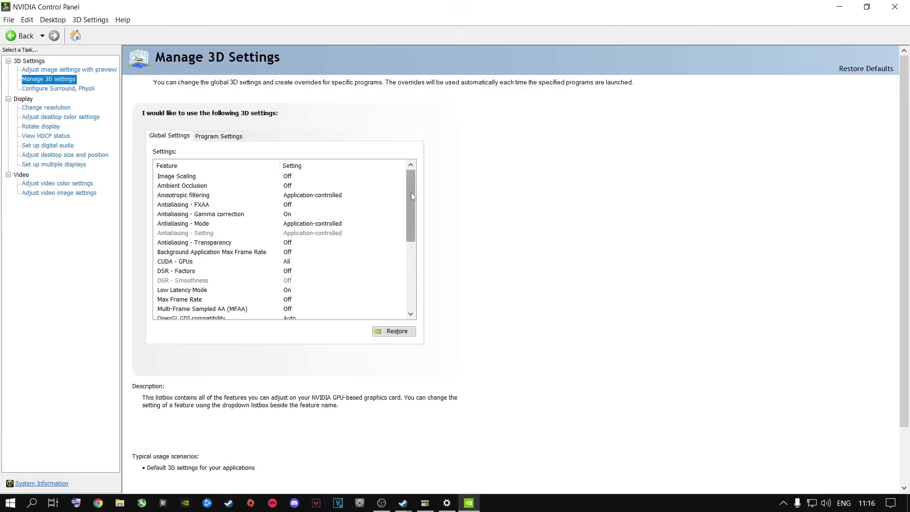
Set the global Shader Cache Size to 100 GB and review the remaining 3D settings
{"action": "left_click_drag", "start_coordinate": [410, 195], "coordinate": [411, 245]}
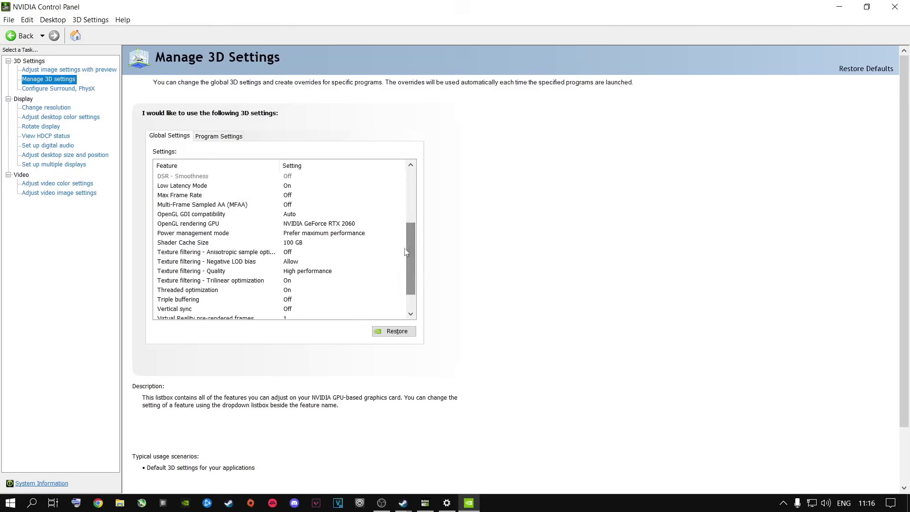
{"action": "left_click", "coordinate": [180, 243]}
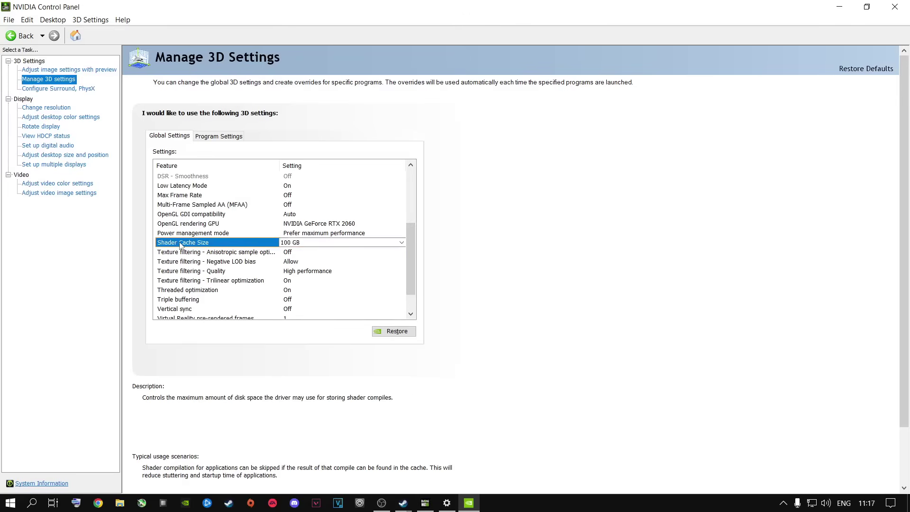
{"action": "left_click", "coordinate": [303, 244]}
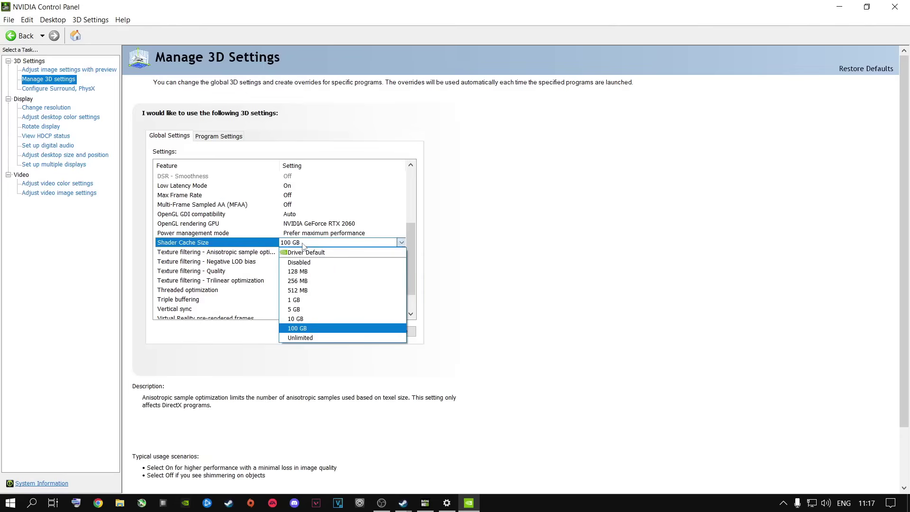
{"action": "left_click", "coordinate": [300, 328]}
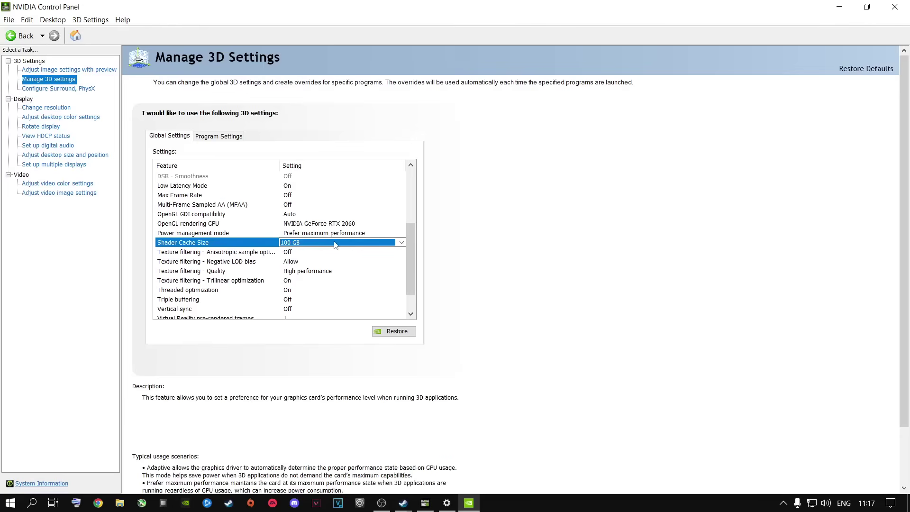
{"action": "left_click", "coordinate": [284, 242]}
{"action": "left_click", "coordinate": [300, 331]}
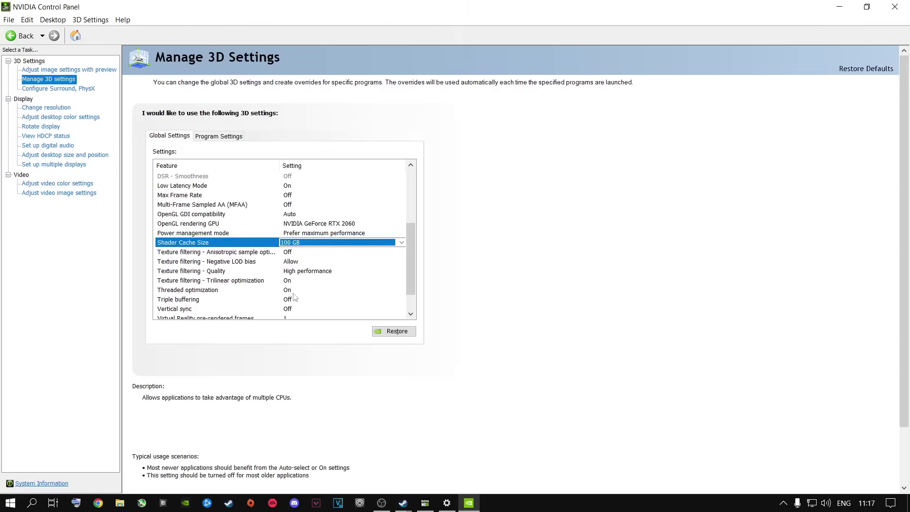
{"action": "scroll", "coordinate": [407, 256], "scroll_direction": "down", "scroll_amount": 1}
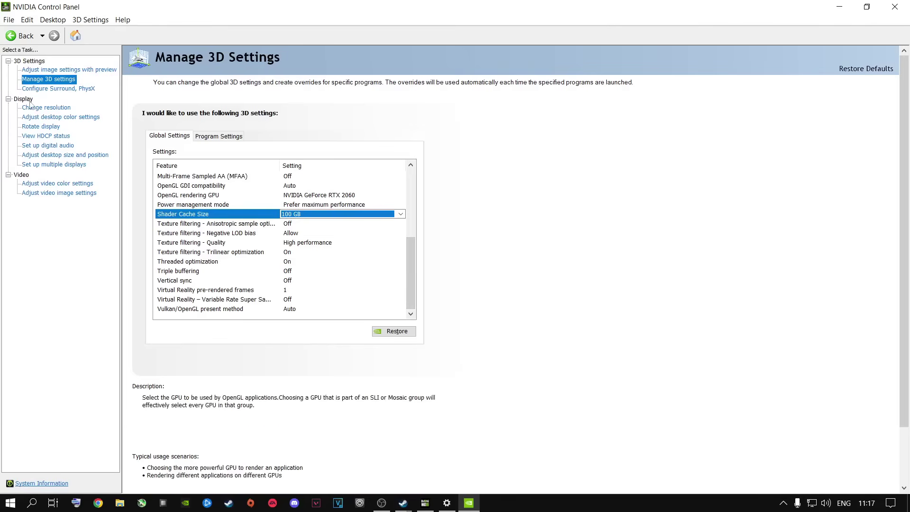
In the desktop color settings, show reference image 3, apply a digital vibrance of 90%, and close NVIDIA Control Panel
{"action": "left_click", "coordinate": [40, 118]}
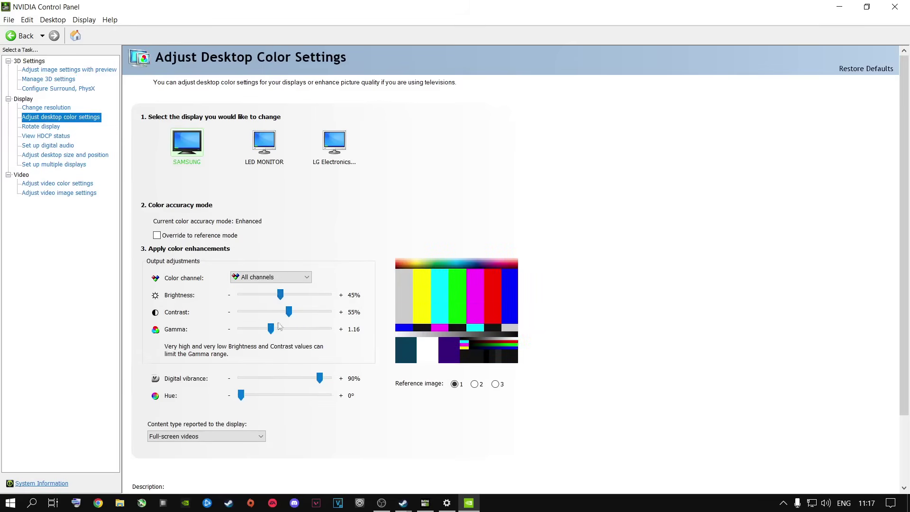
{"action": "left_click", "coordinate": [495, 383]}
{"action": "mouse_move", "coordinate": [319, 381]}
{"action": "left_mouse_down"}
{"action": "mouse_move", "coordinate": [263, 375]}
{"action": "mouse_move", "coordinate": [326, 378]}
{"action": "mouse_move", "coordinate": [223, 377]}
{"action": "mouse_move", "coordinate": [320, 379]}
{"action": "left_mouse_up"}
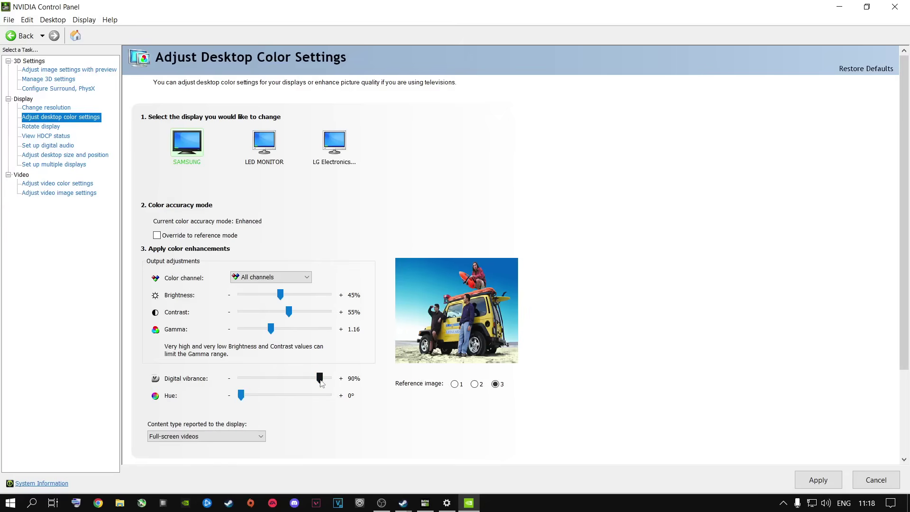
{"action": "left_click", "coordinate": [808, 478]}
{"action": "left_click", "coordinate": [894, 7]}
Open the Windows Gaming settings, view the Game Mode page, and go to the related Graphics settings
{"action": "left_click", "coordinate": [10, 502]}
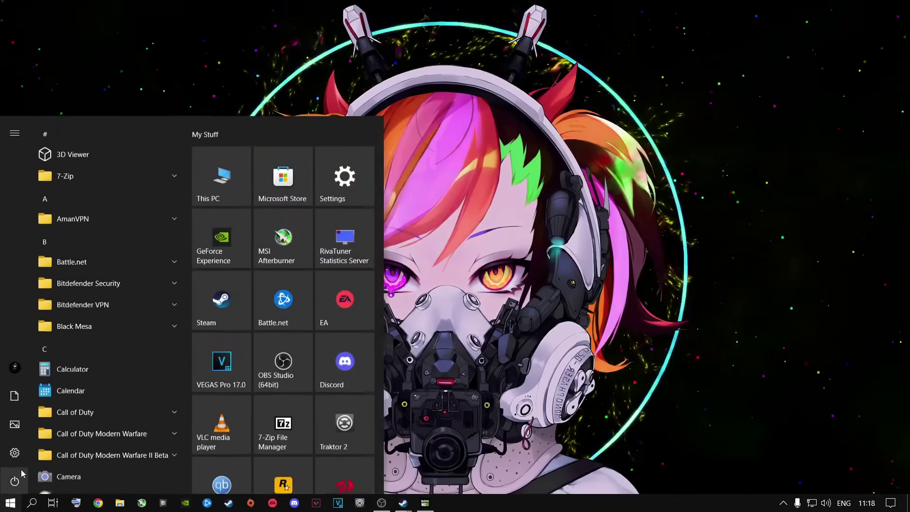
{"action": "left_click", "coordinate": [19, 460]}
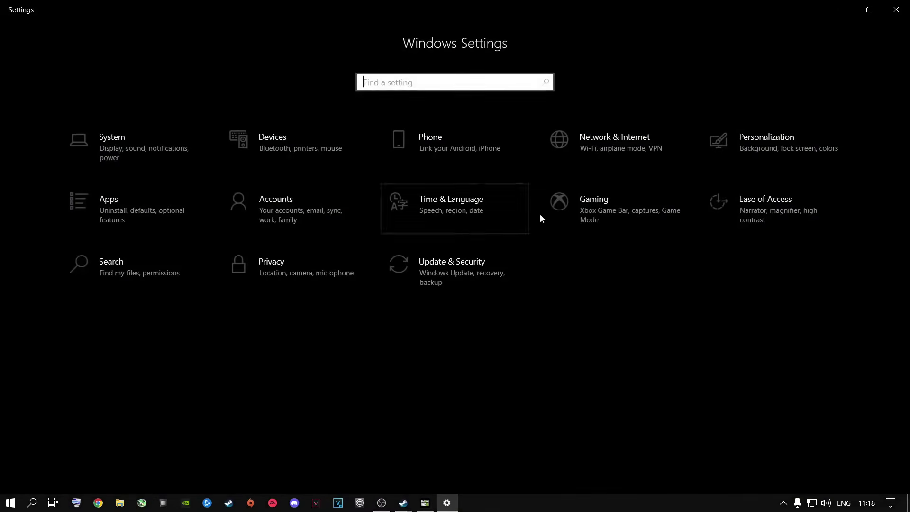
{"action": "left_click", "coordinate": [573, 197]}
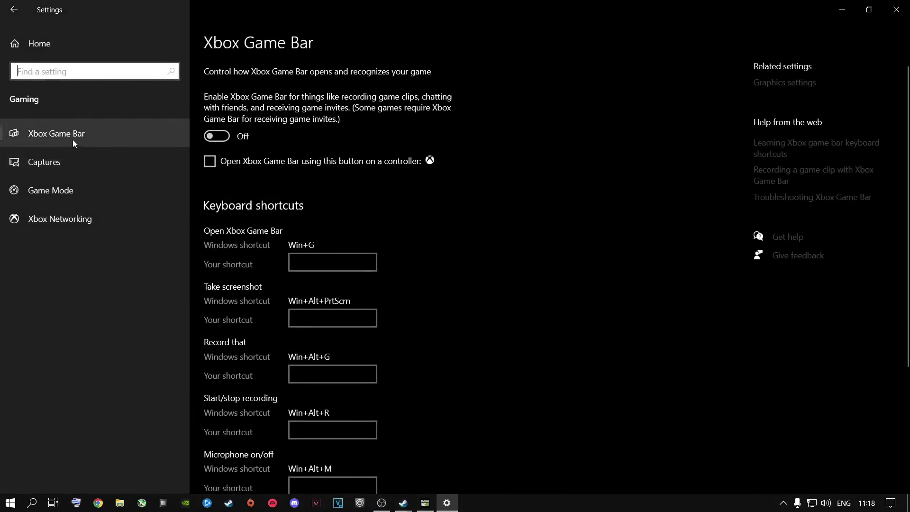
{"action": "left_click", "coordinate": [63, 195]}
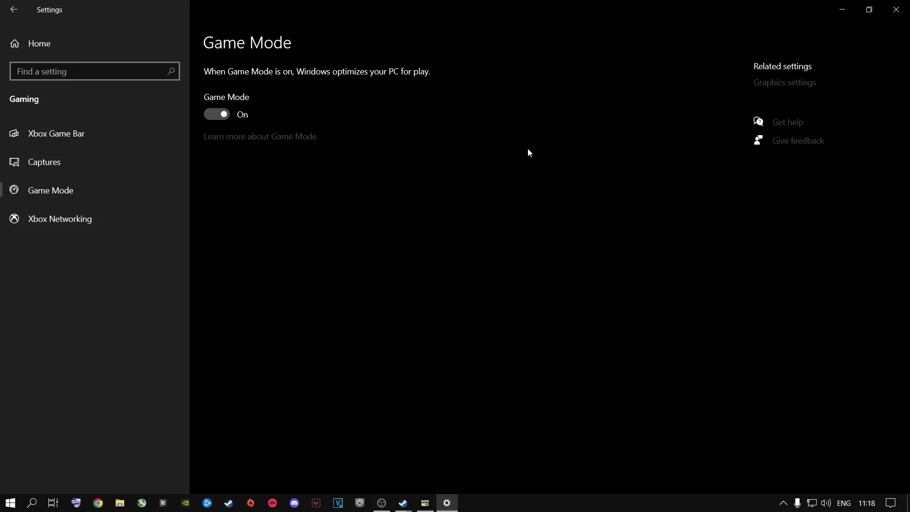
{"action": "left_click", "coordinate": [774, 84]}
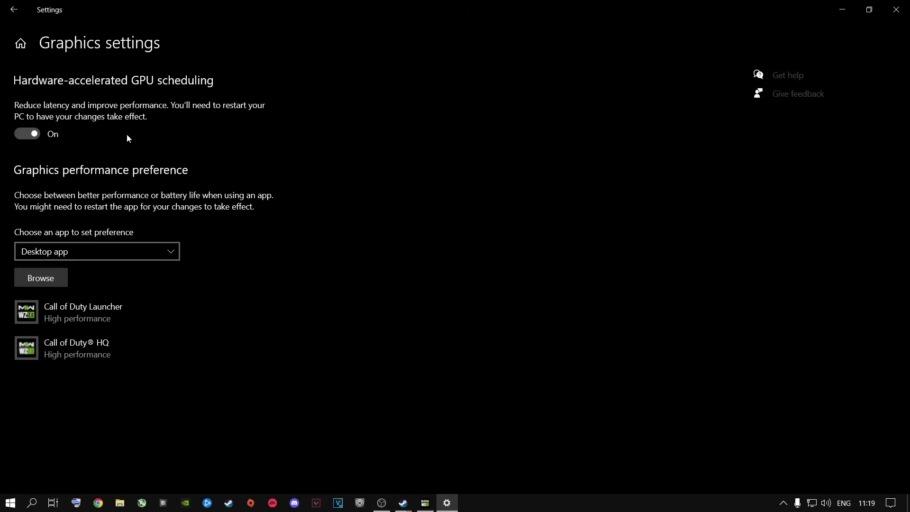
Browse the Call of Duty MW2 + Warzone 2.0 NEW folder for the cod and Call of Duty Launcher applications, then cancel adding an app
{"action": "left_click", "coordinate": [50, 278]}
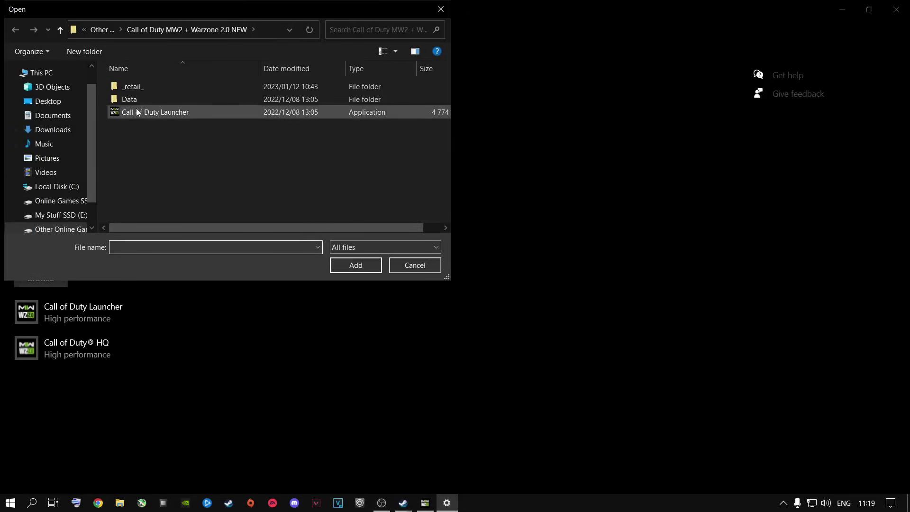
{"action": "double_click", "coordinate": [135, 90]}
{"action": "scroll", "coordinate": [139, 100], "scroll_direction": "down", "scroll_amount": 2}
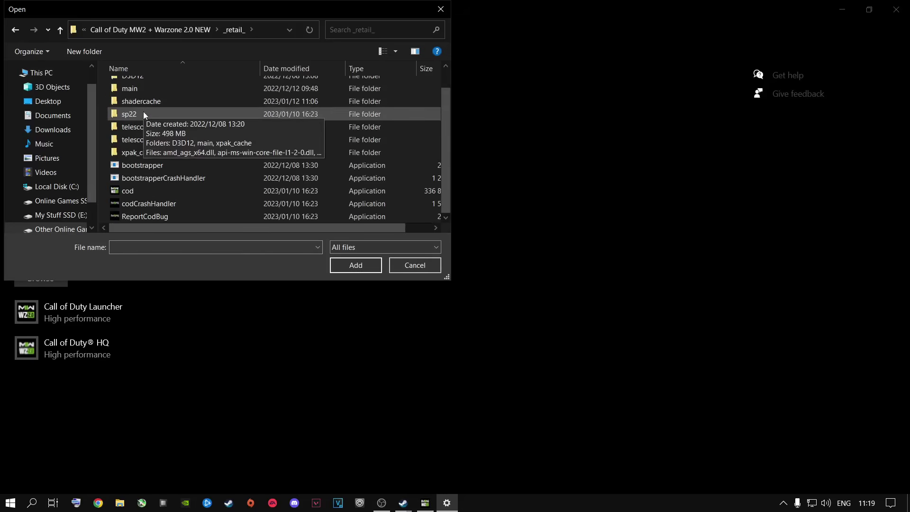
{"action": "left_click", "coordinate": [129, 192]}
{"action": "left_click_drag", "start_coordinate": [196, 230], "coordinate": [265, 230]}
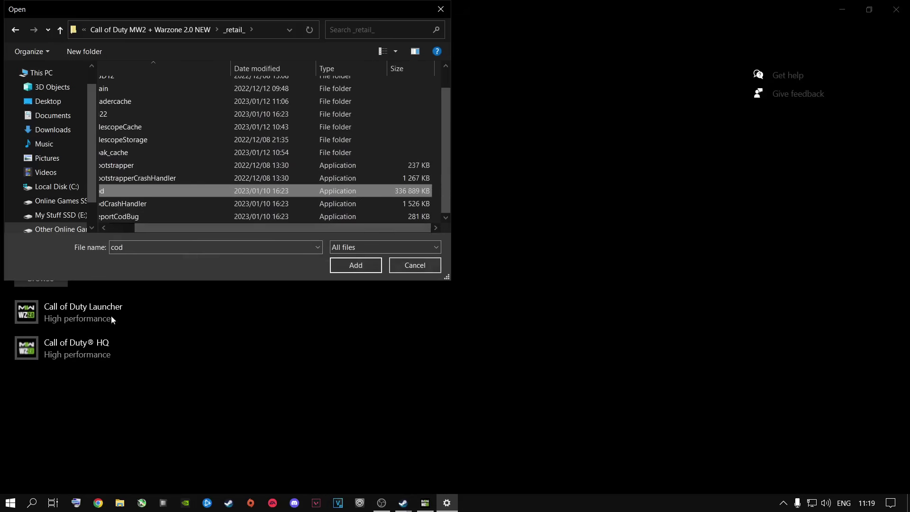
{"action": "left_click", "coordinate": [163, 31]}
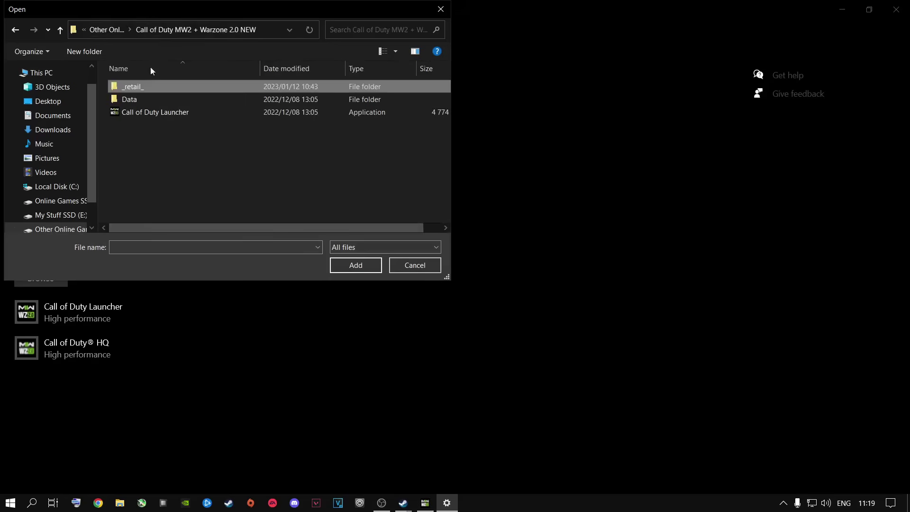
{"action": "left_click", "coordinate": [146, 112]}
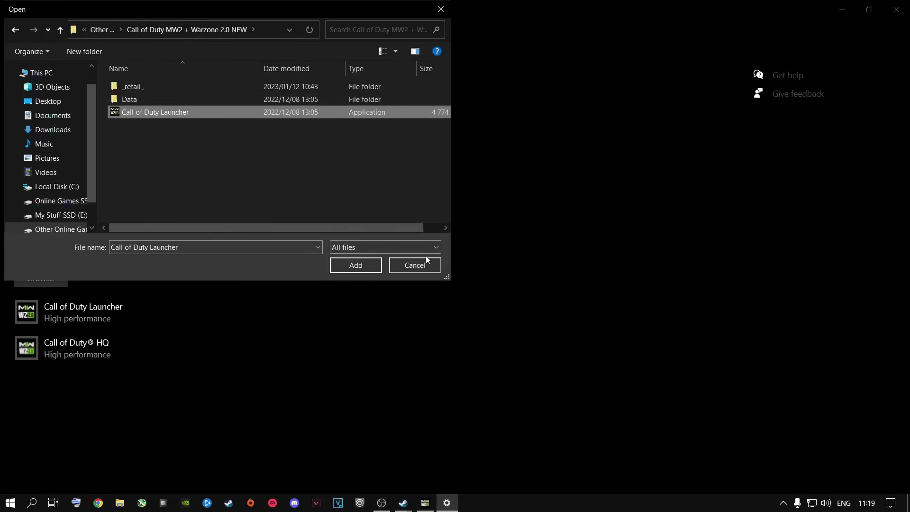
{"action": "left_click", "coordinate": [413, 264]}
Save High performance as the graphics preference for both Call of Duty Launcher and Call of Duty HQ
{"action": "left_click", "coordinate": [81, 320]}
{"action": "left_click", "coordinate": [186, 372]}
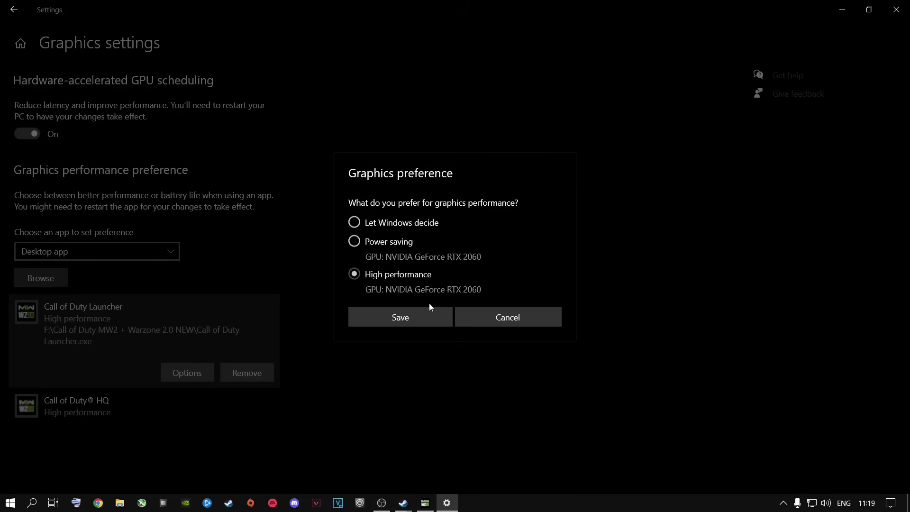
{"action": "left_click", "coordinate": [417, 316]}
{"action": "left_click", "coordinate": [89, 403]}
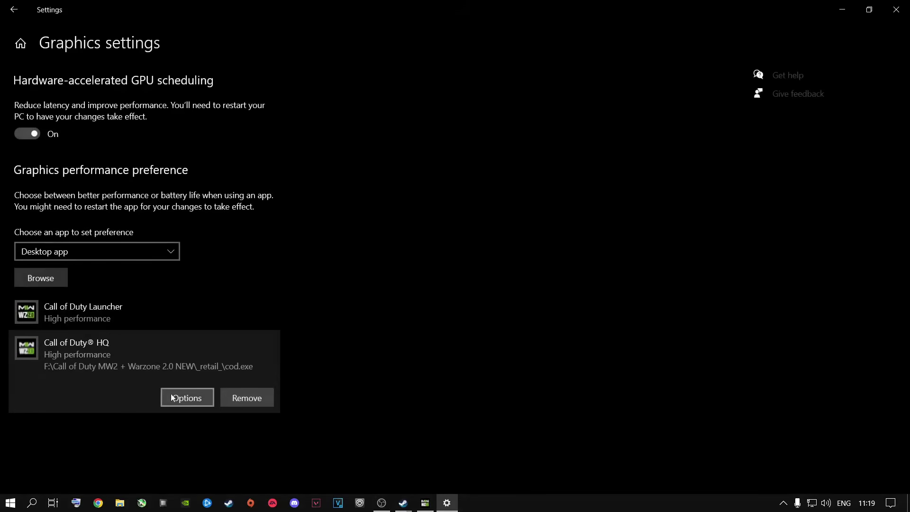
{"action": "left_click", "coordinate": [177, 398]}
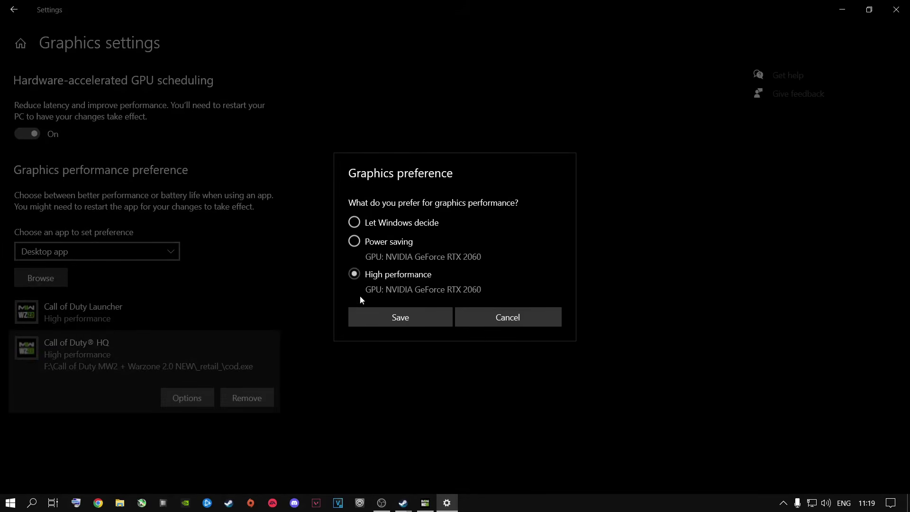
{"action": "left_click", "coordinate": [400, 316]}
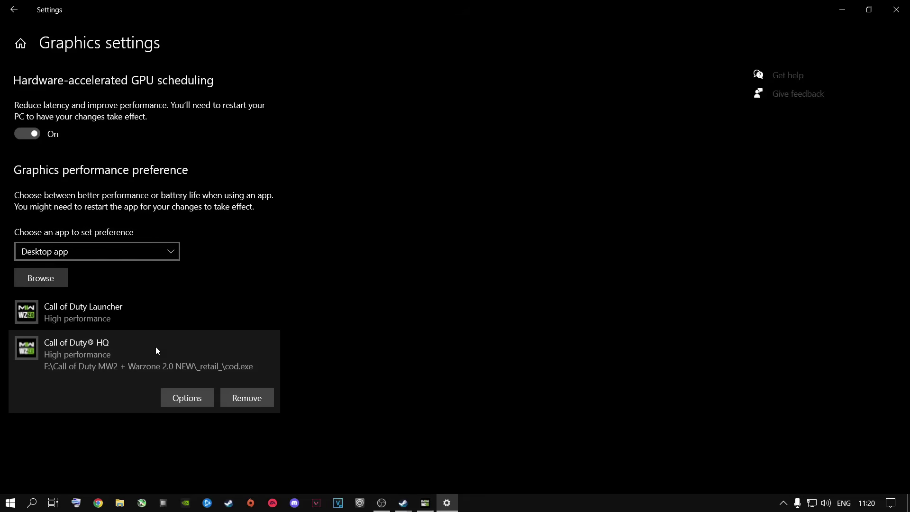
{"action": "left_click", "coordinate": [126, 313]}
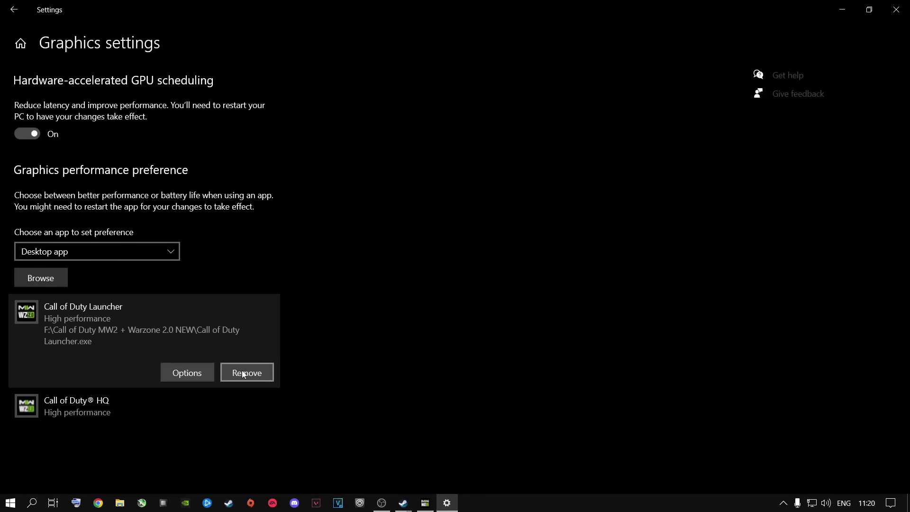
{"action": "left_click", "coordinate": [142, 415]}
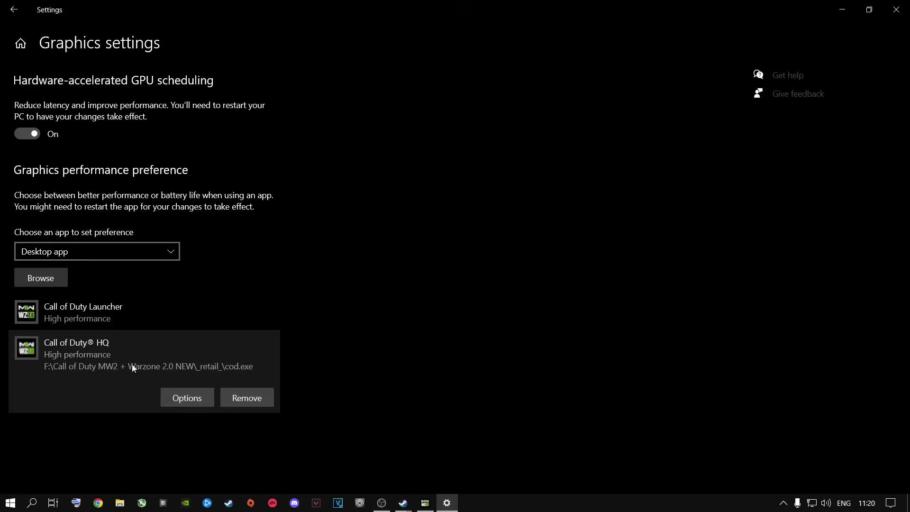
{"action": "left_click", "coordinate": [70, 314]}
{"action": "left_click", "coordinate": [74, 405]}
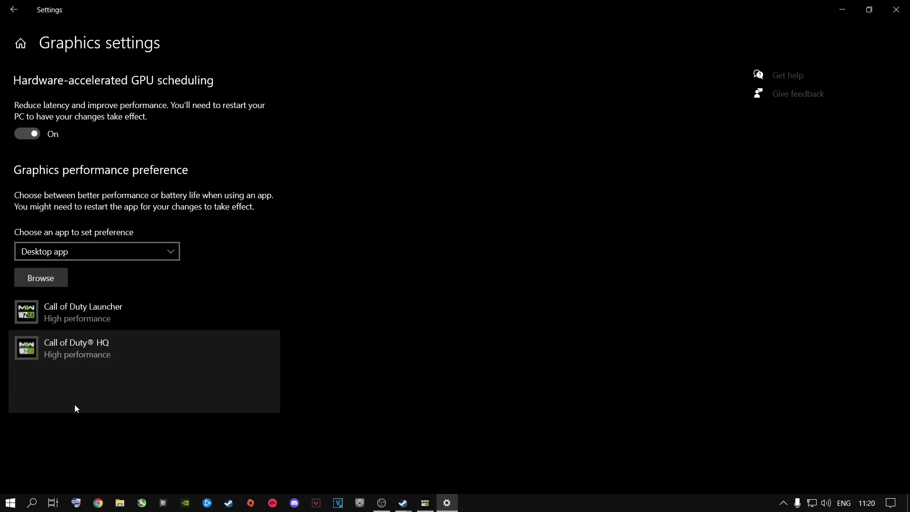
Check the Call of Duty Launcher and Call of Duty HQ entries in the graphics performance preferences, and close Settings
{"action": "left_click", "coordinate": [100, 309]}
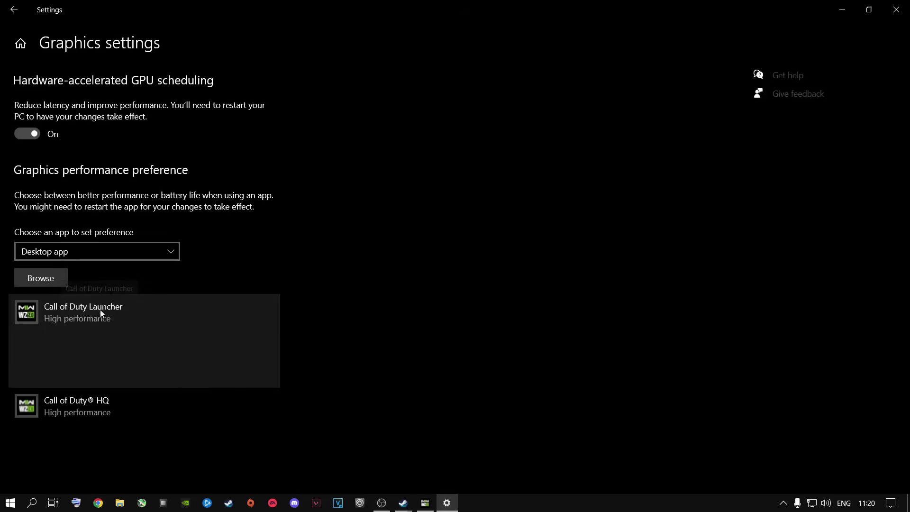
{"action": "left_click", "coordinate": [80, 403]}
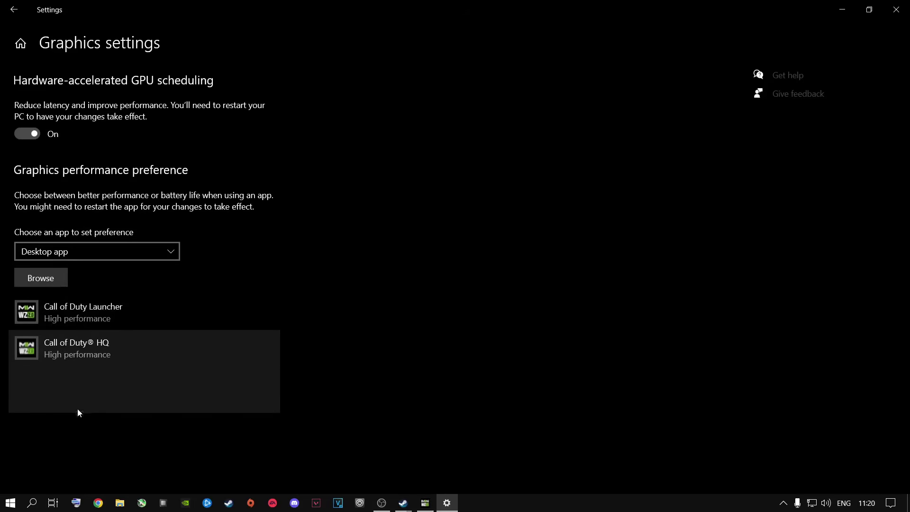
{"action": "left_click", "coordinate": [97, 318]}
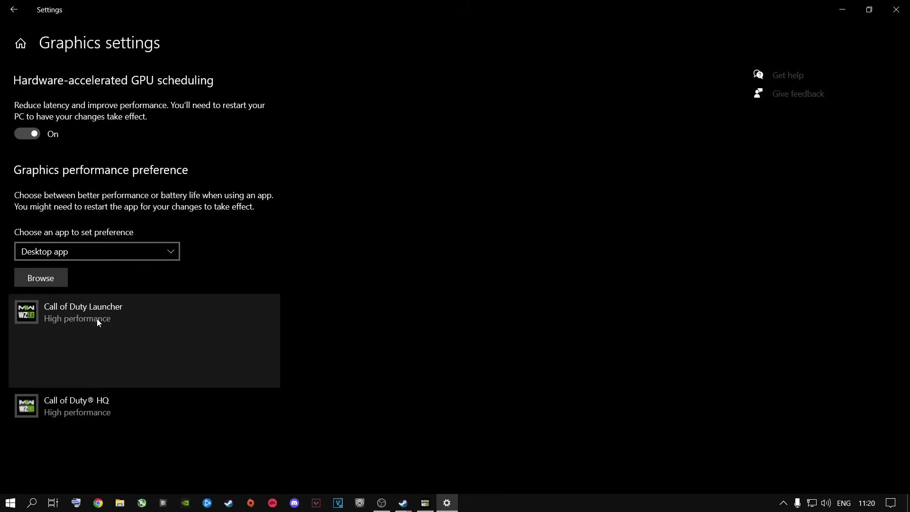
{"action": "left_click", "coordinate": [107, 405]}
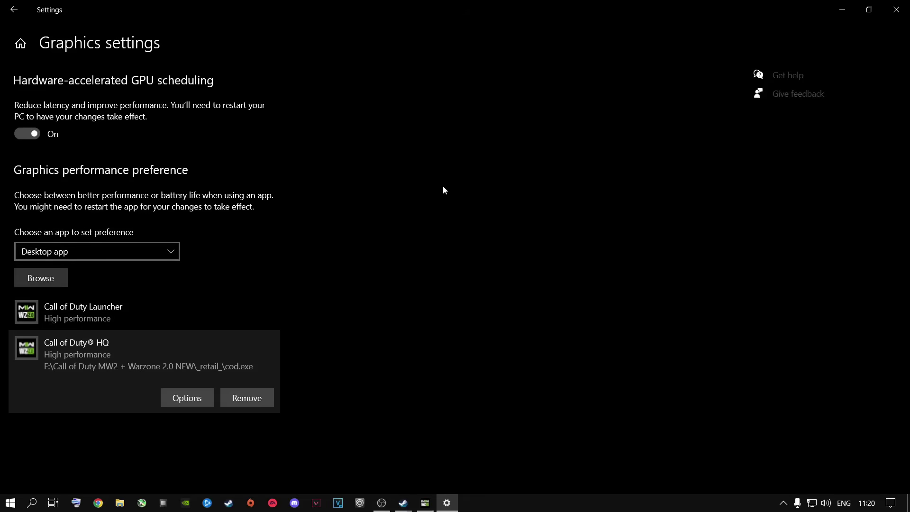
{"action": "left_click", "coordinate": [895, 9]}
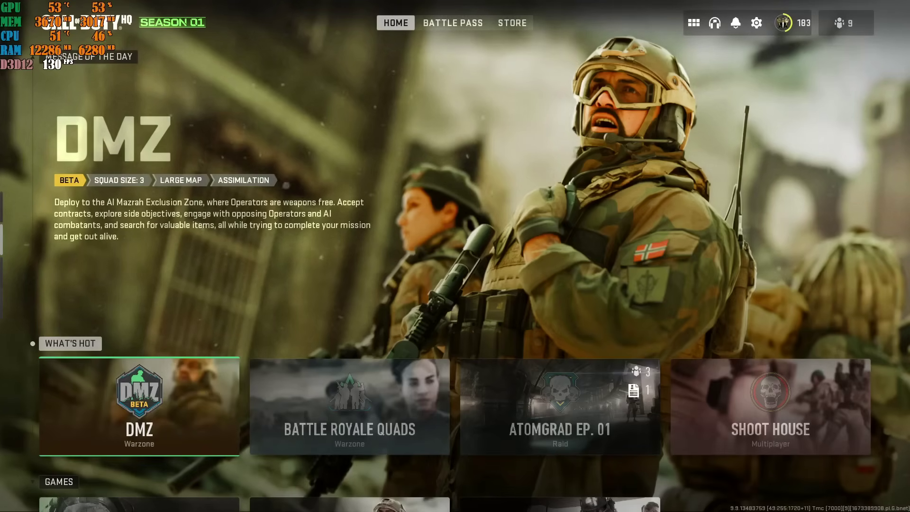
In Call of Duty HQ's graphics quality settings, compare the upscaling/sharpening options, select FidelityFX CAS and view its strength setting
{"action": "left_click", "coordinate": [755, 23]}
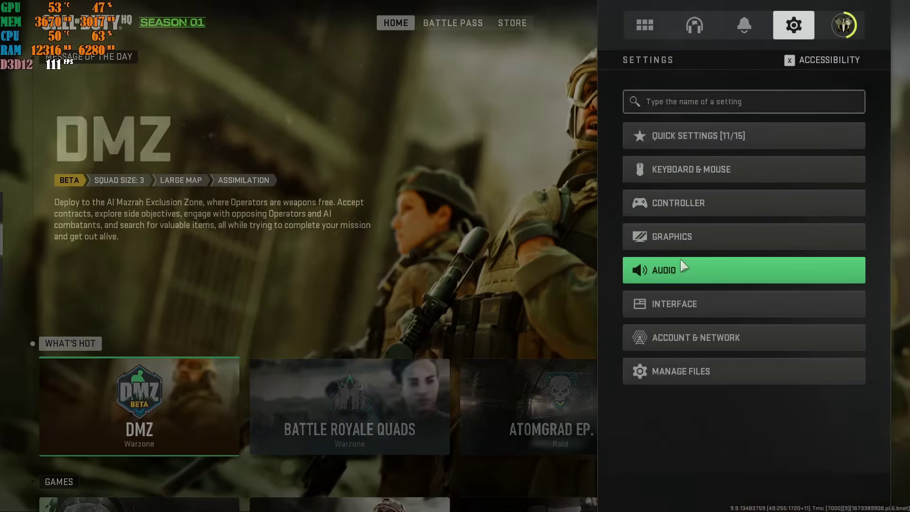
{"action": "left_click", "coordinate": [670, 237]}
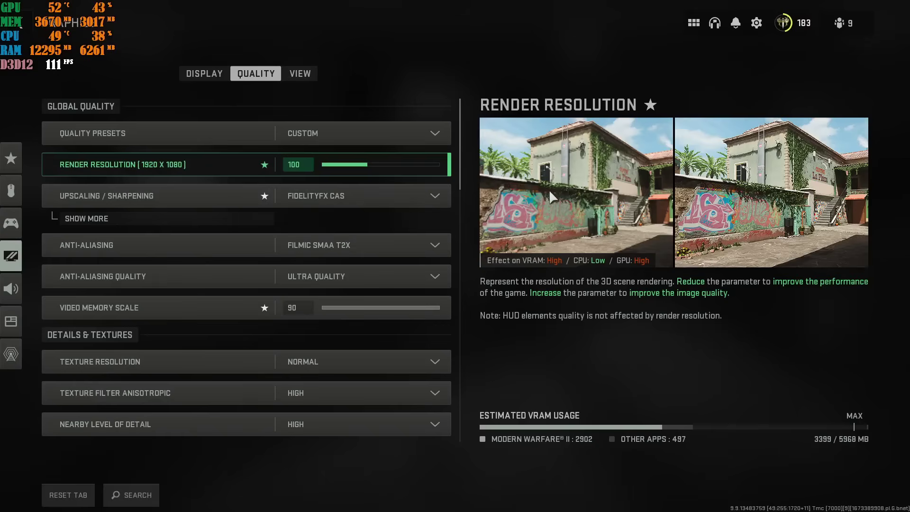
{"action": "left_click", "coordinate": [321, 197]}
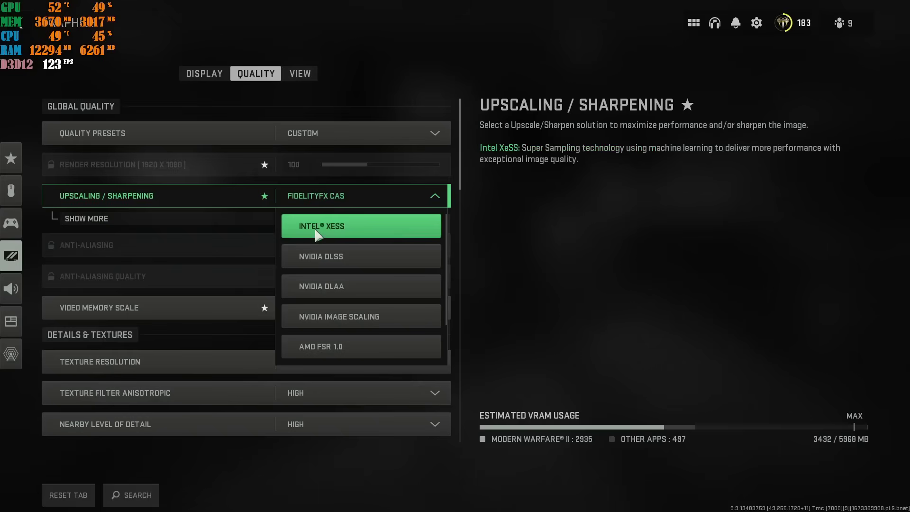
{"action": "scroll", "coordinate": [314, 286], "scroll_direction": "down", "scroll_amount": 2}
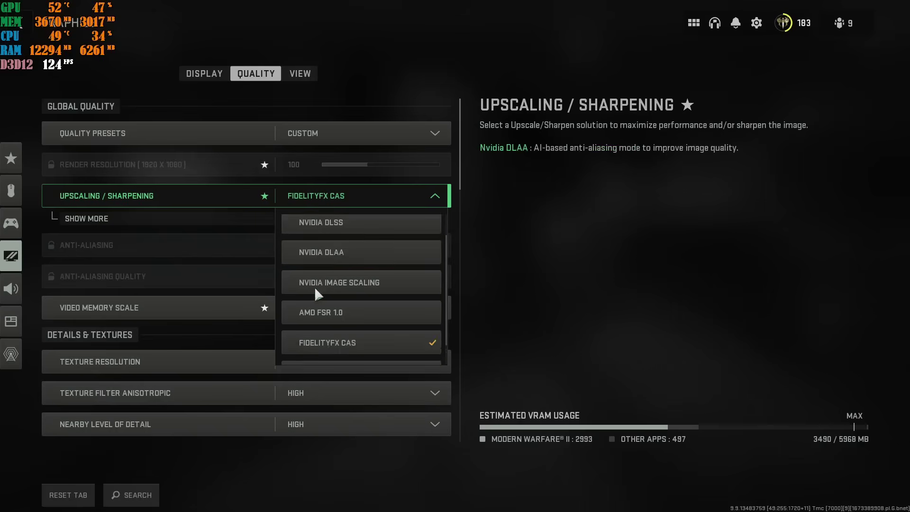
{"action": "scroll", "coordinate": [337, 298], "scroll_direction": "up", "scroll_amount": 2}
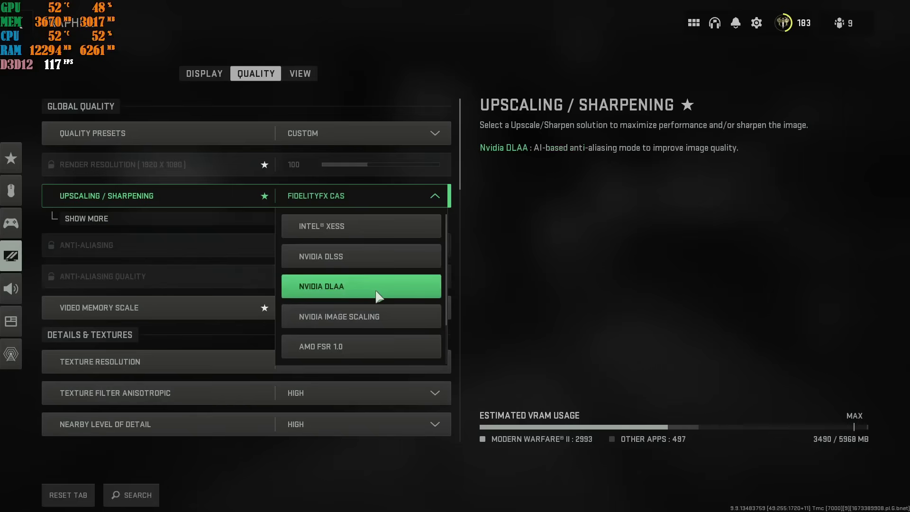
{"action": "scroll", "coordinate": [334, 280], "scroll_direction": "down", "scroll_amount": 2}
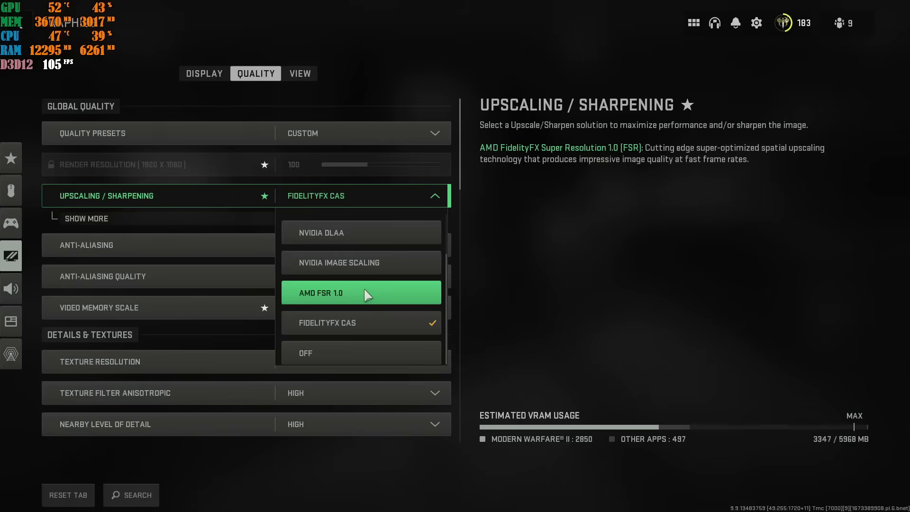
{"action": "scroll", "coordinate": [363, 282], "scroll_direction": "up", "scroll_amount": 2}
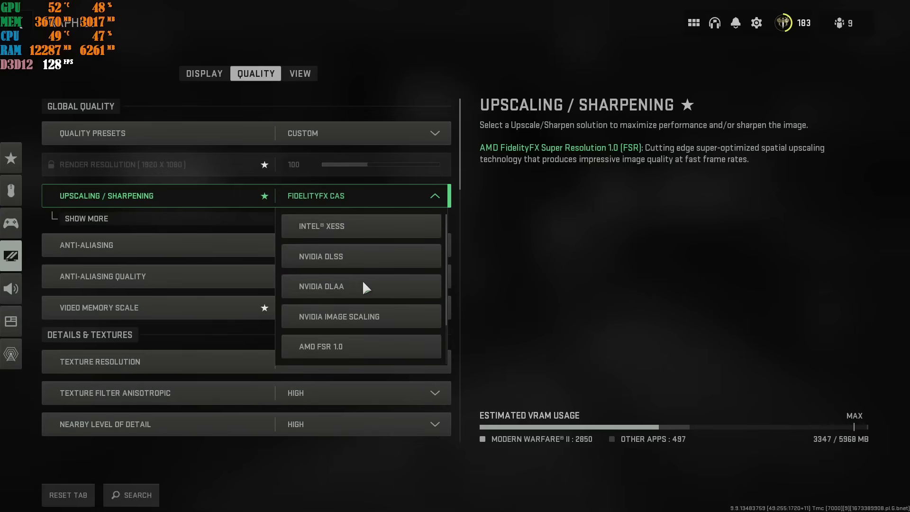
{"action": "scroll", "coordinate": [355, 289], "scroll_direction": "down", "scroll_amount": 2}
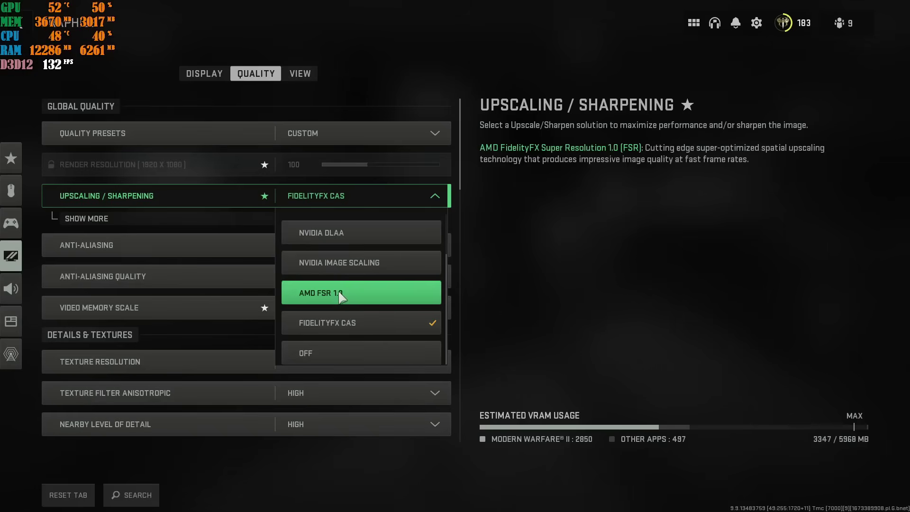
{"action": "left_click", "coordinate": [327, 318]}
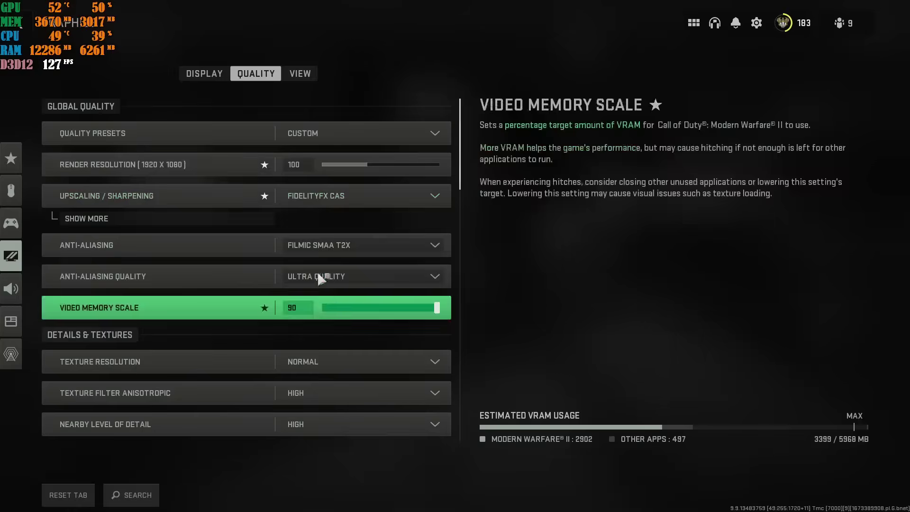
{"action": "left_click", "coordinate": [252, 220]}
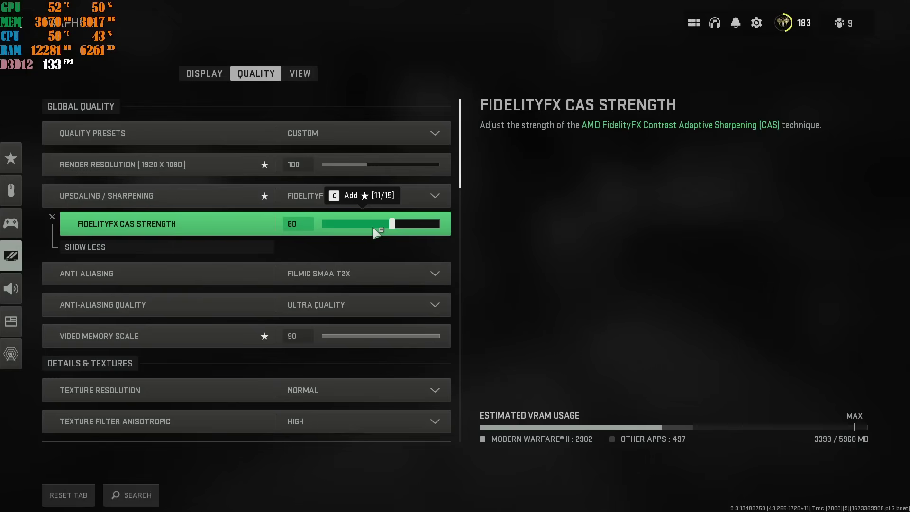
{"action": "left_click", "coordinate": [166, 245]}
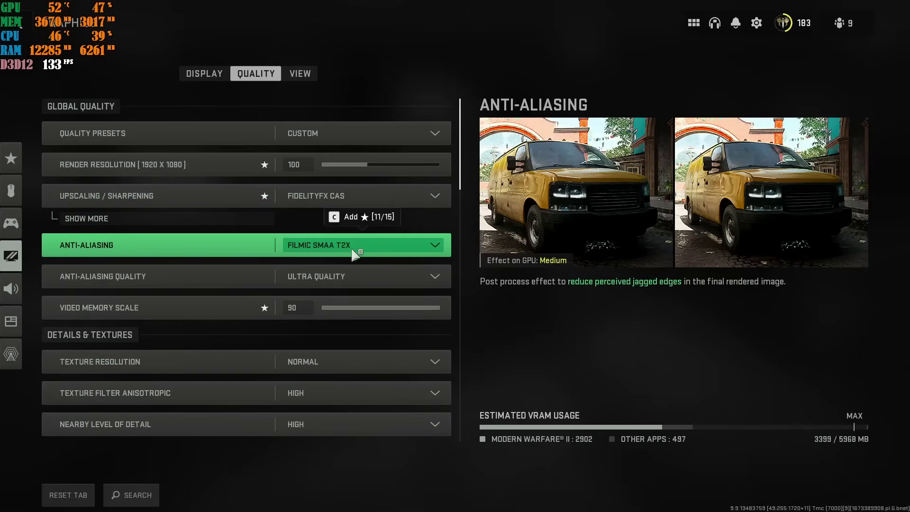